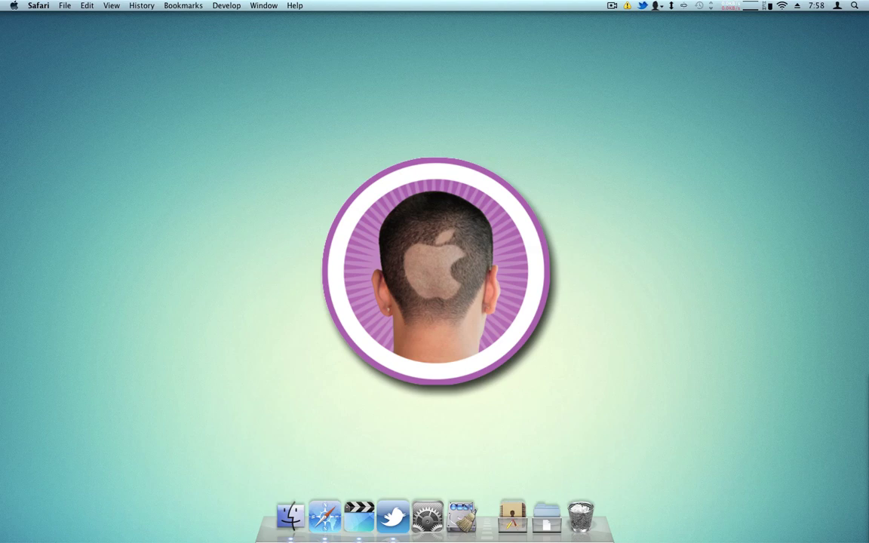
In Safari, find OmniDiskSweeper among the Omni Group's products and download version 1.7.2
left_click(326, 515)
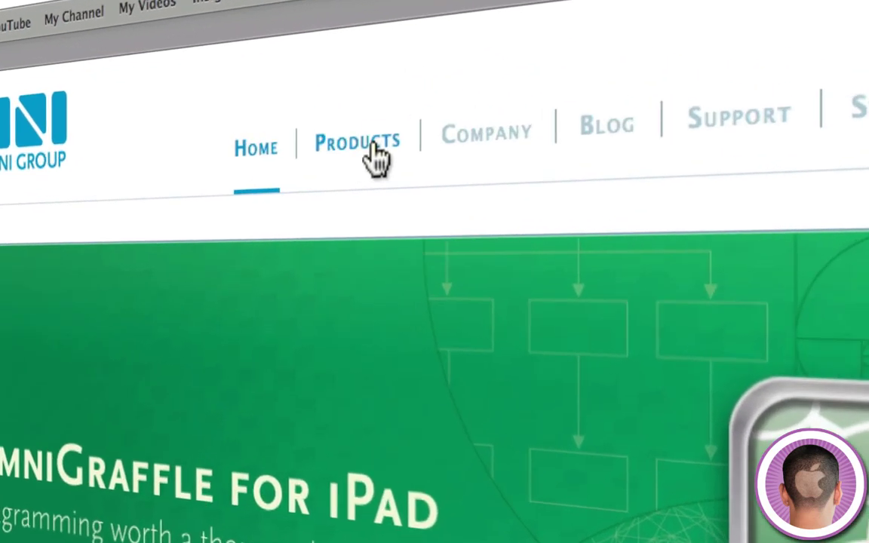
left_click(374, 154)
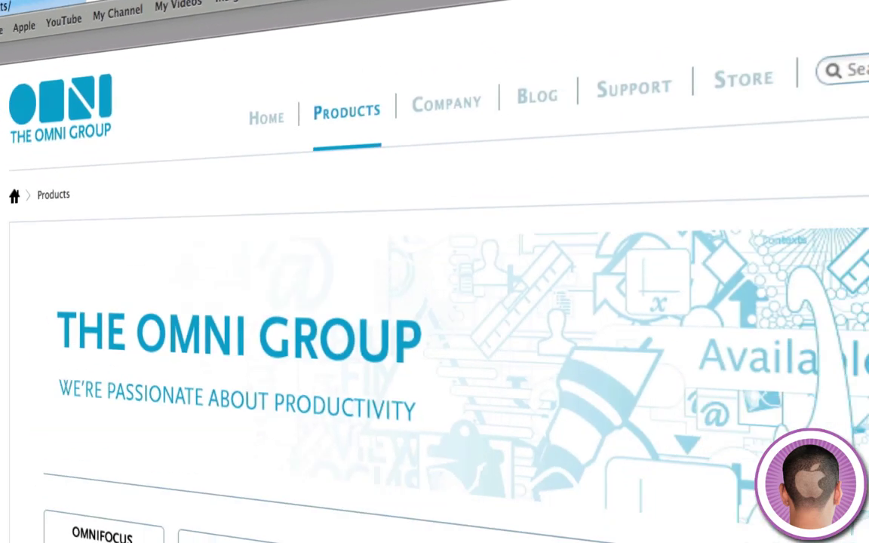
scroll(475, 293, "down", 5)
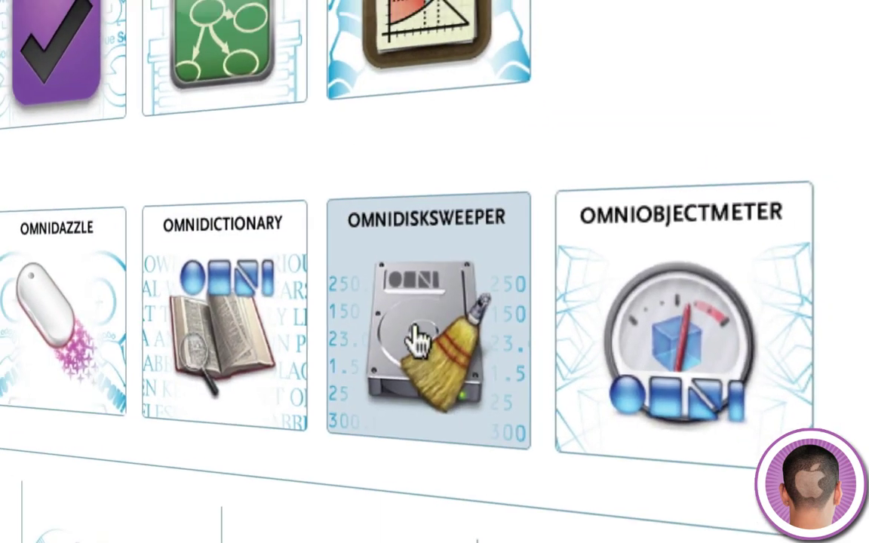
left_click(413, 317)
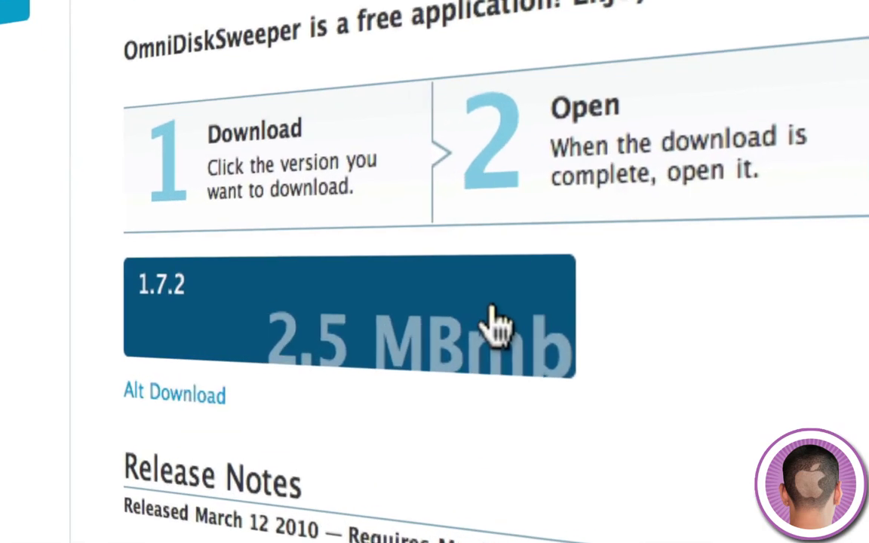
left_click(513, 323)
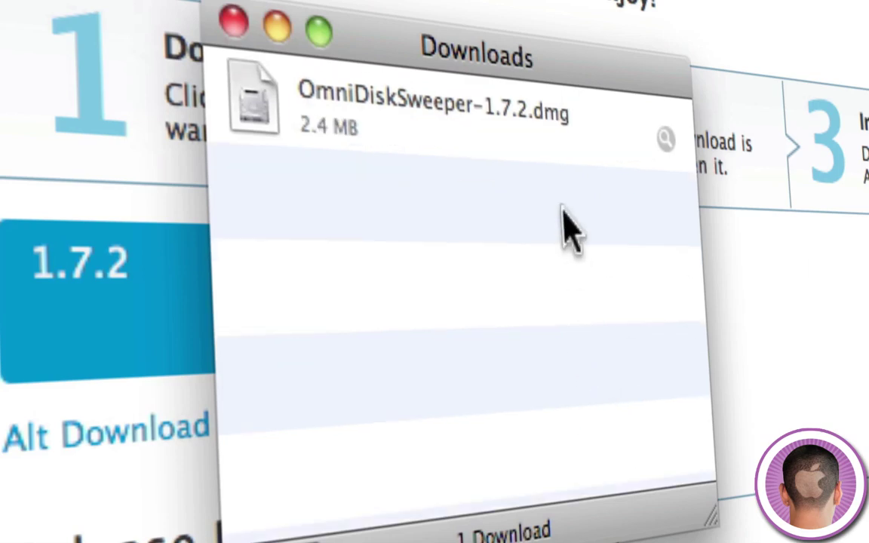
Open OmniDiskSweeper-1.7.2.dmg, accept the license agreement, and install OmniDiskSweeper in the Applications folder
double_click(568, 139)
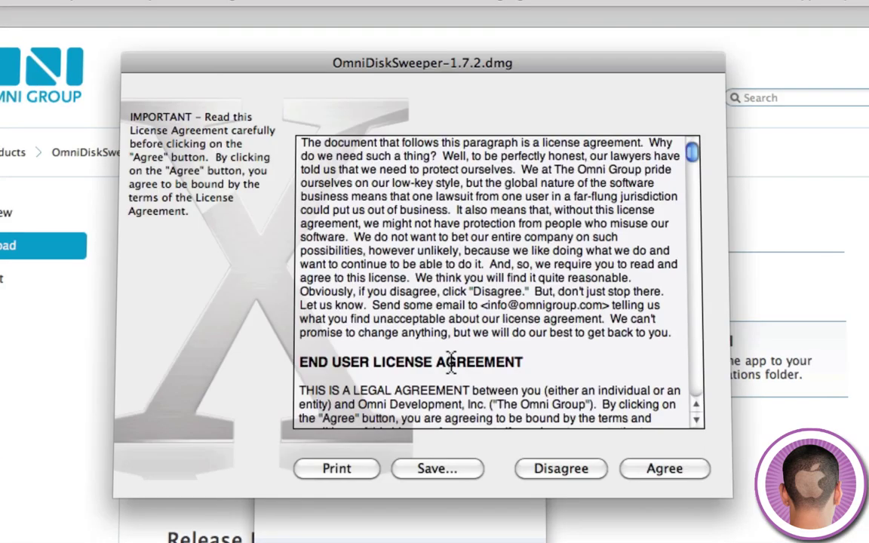
left_click(672, 469)
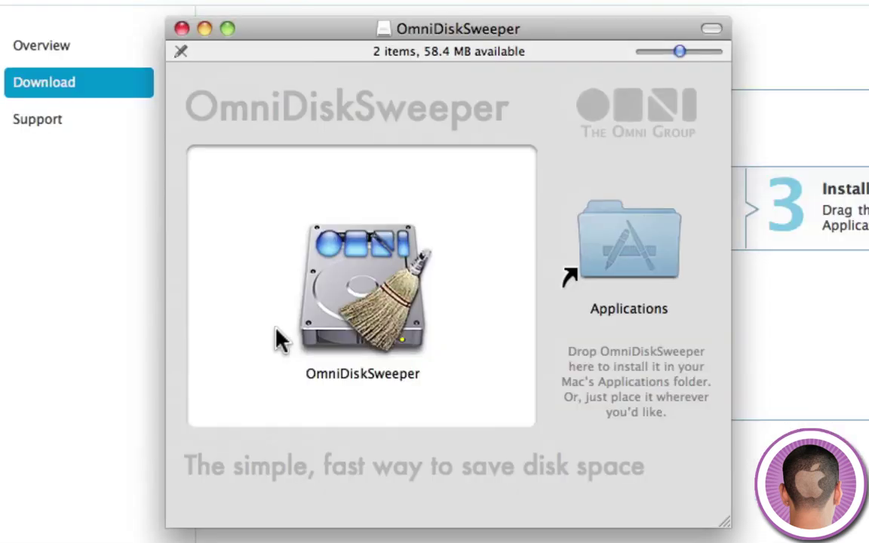
left_click(358, 325)
left_click_drag(358, 324, 621, 258)
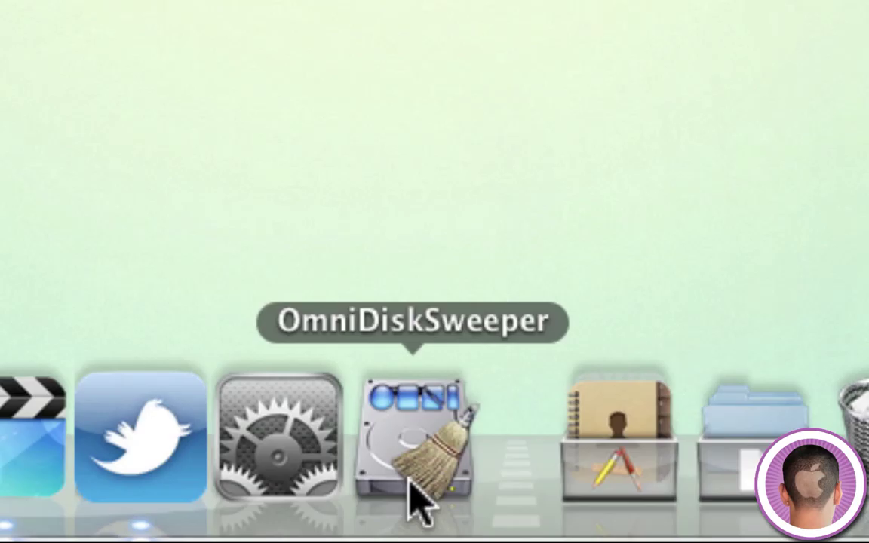
Launch OmniDiskSweeper and start a sweep of the Macintosh HD drive
left_click(414, 494)
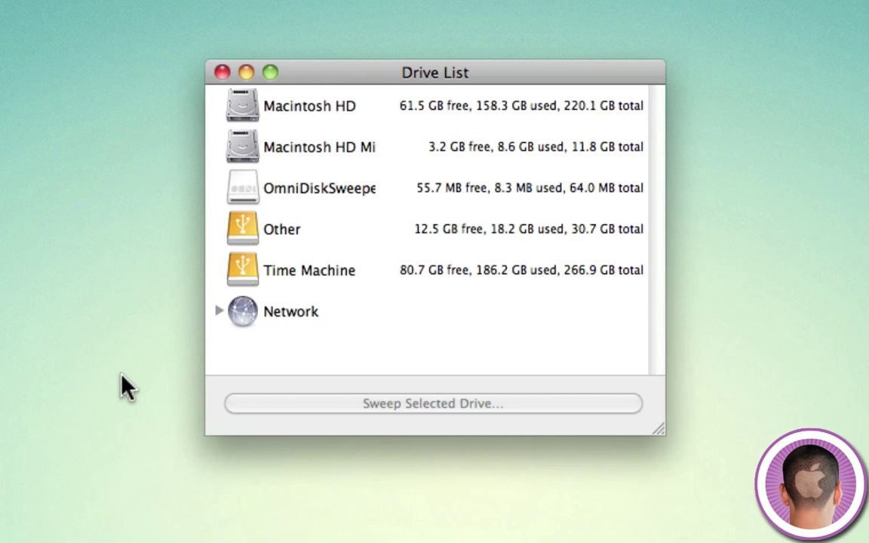
left_click(485, 112)
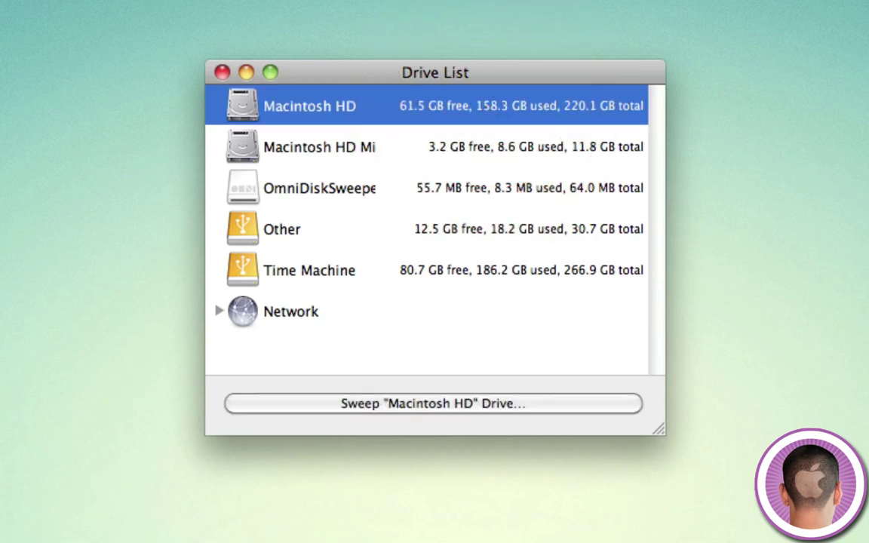
left_click(420, 407)
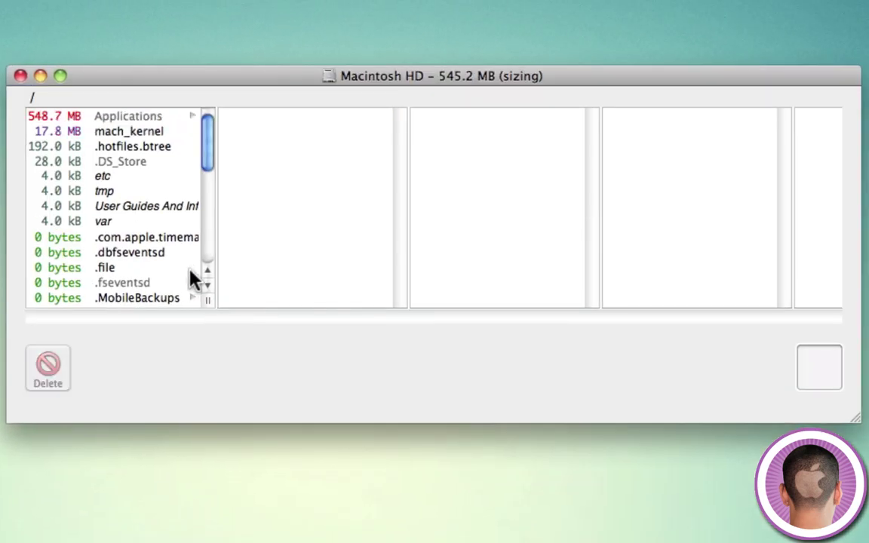
Examine the sizes of the root-level files and folders on Macintosh HD while the sweep runs
scroll(175, 248, "down", 5)
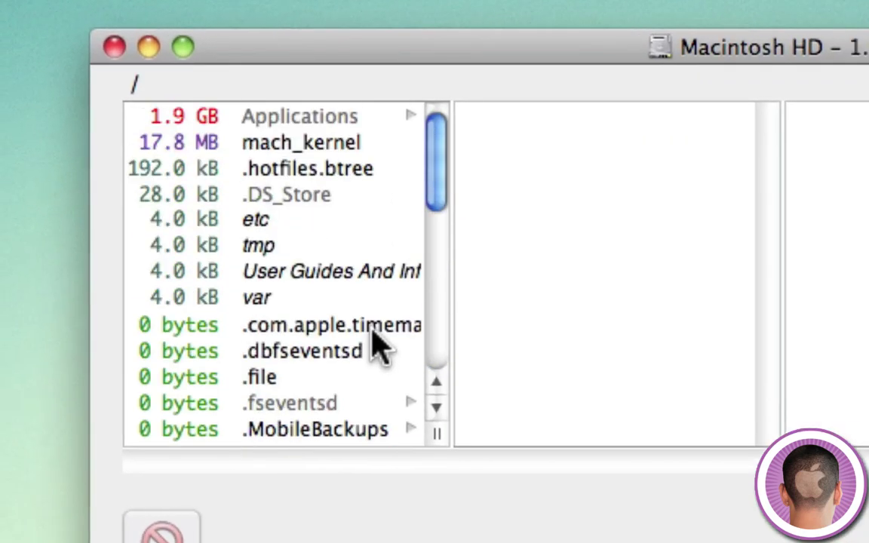
scroll(302, 309, "down", 6)
scroll(379, 345, "up", 10)
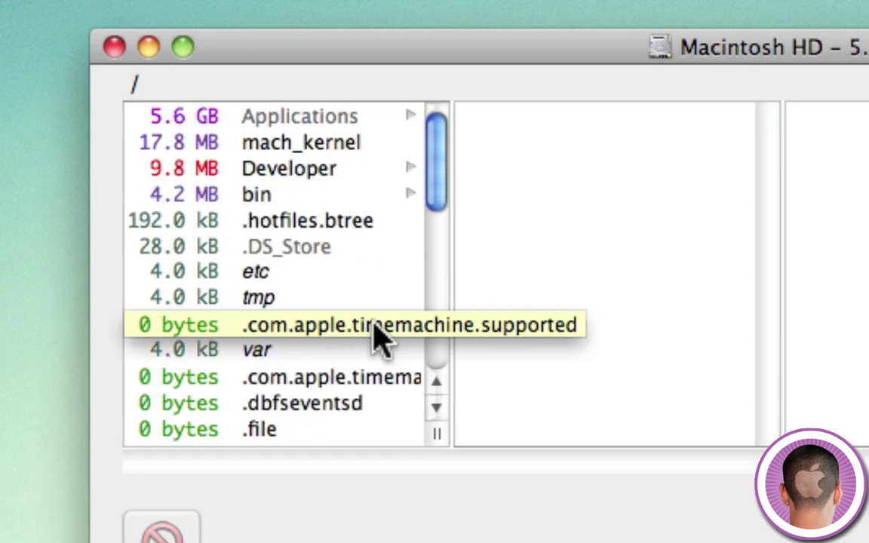
scroll(377, 339, "down", 15)
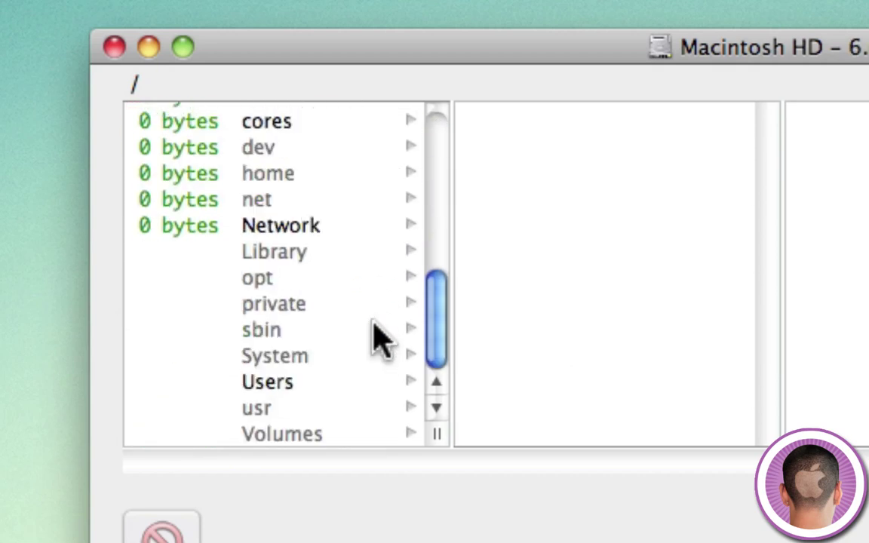
scroll(377, 340, "up", 15)
scroll(378, 339, "up", 1)
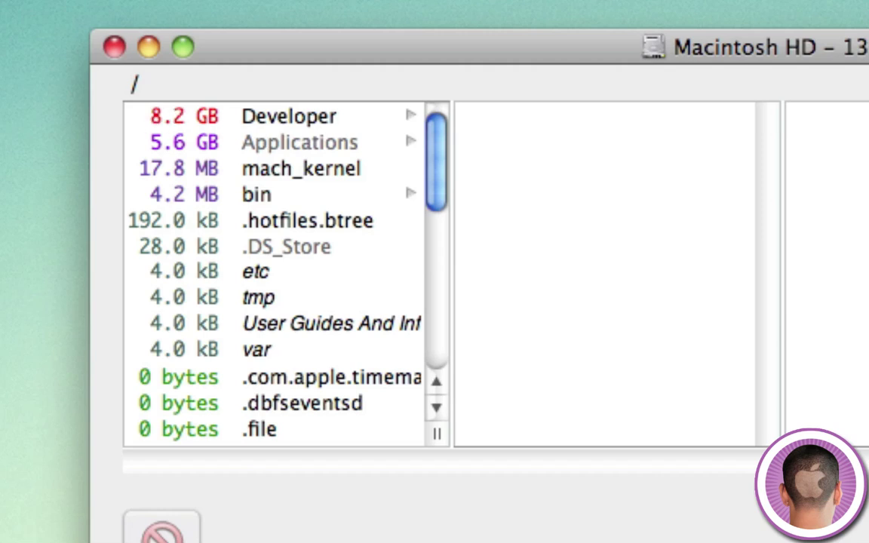
scroll(210, 304, "down", 5)
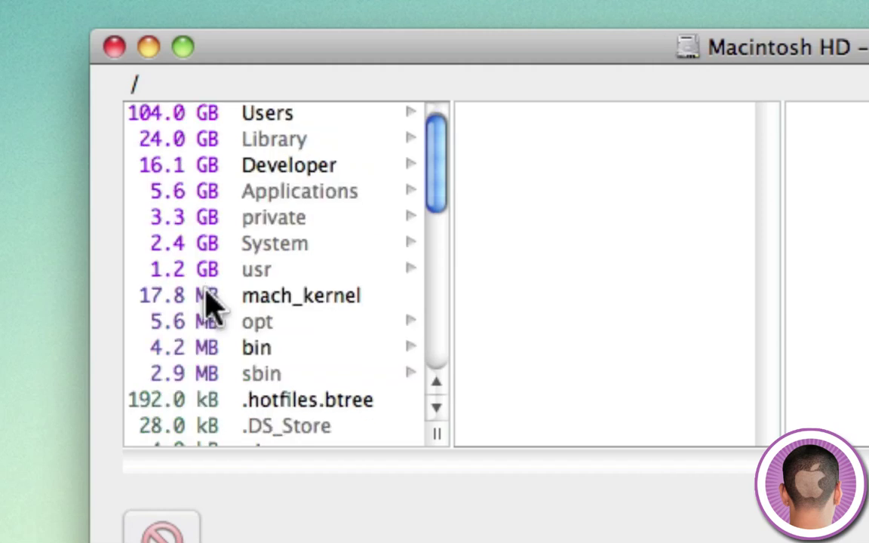
scroll(209, 305, "down", 6)
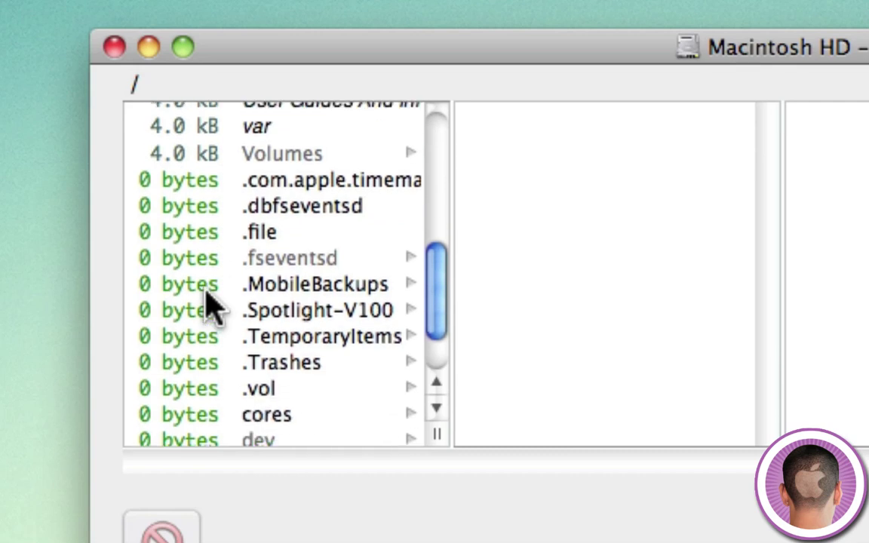
scroll(210, 305, "up", 10)
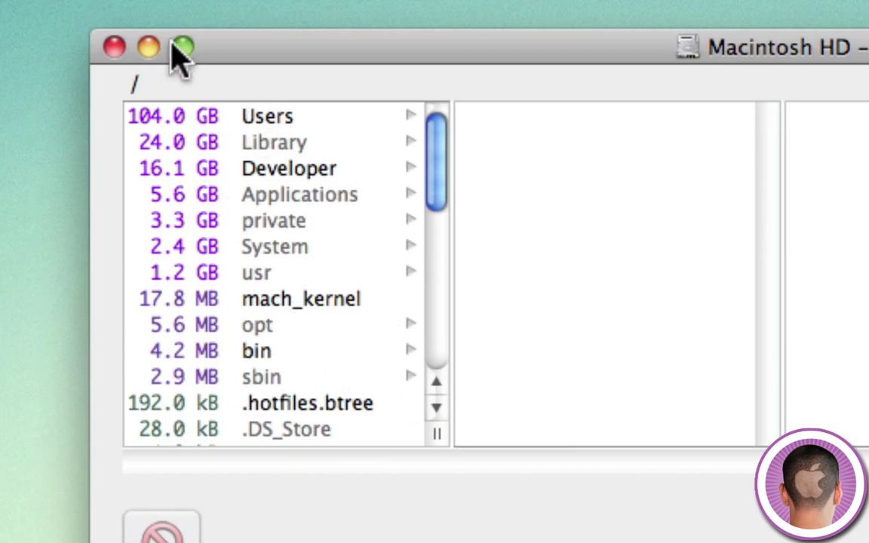
Browse into the System folder's Library and review the sizes of its subfolders
left_click(262, 250)
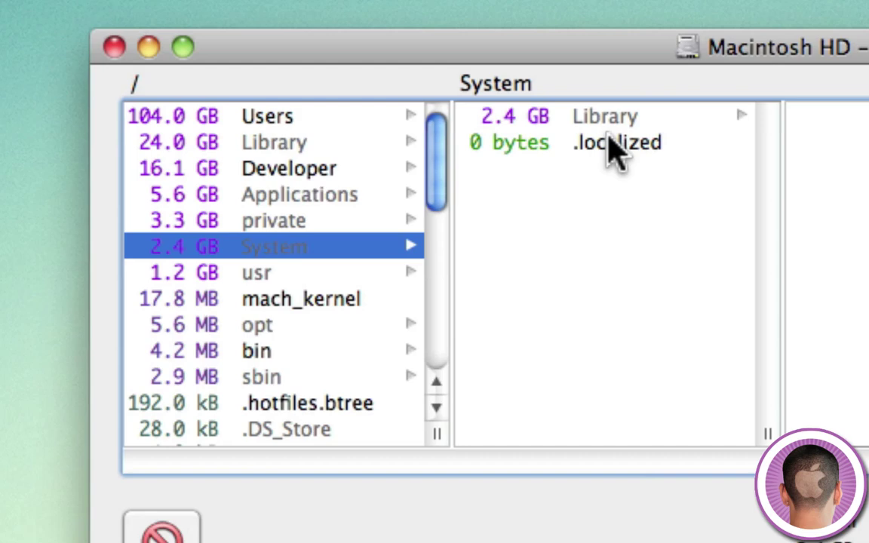
left_click(559, 117)
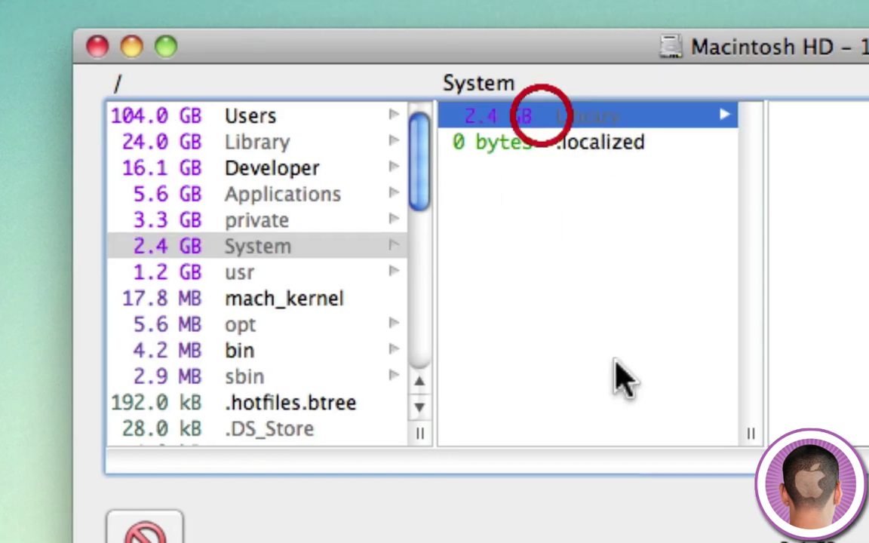
scroll(513, 368, "down", 15)
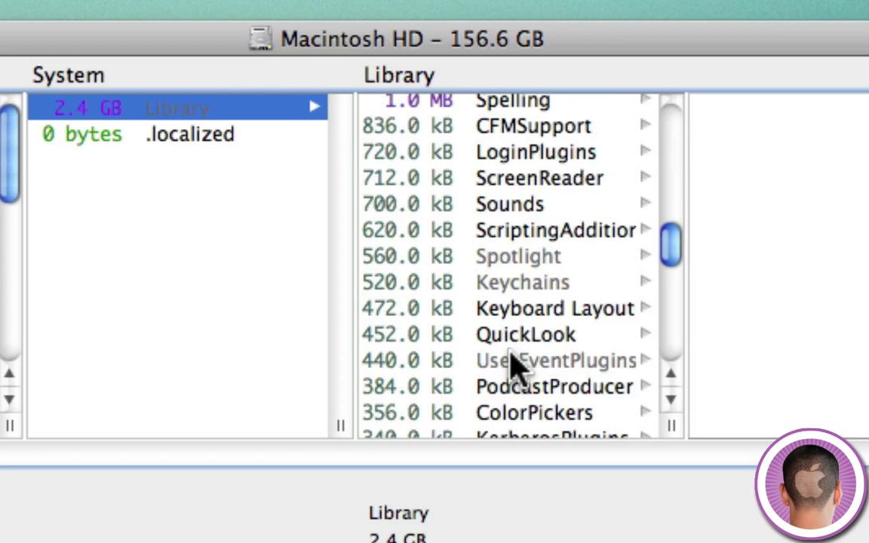
scroll(514, 368, "down", 10)
scroll(513, 368, "up", 20)
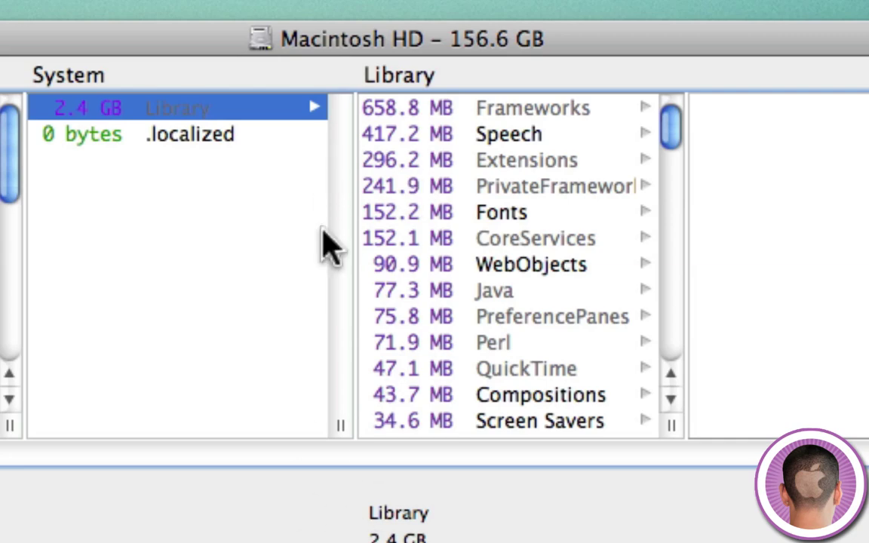
Review the contents and sizes of the Frameworks folder inside the System Library
left_click(543, 108)
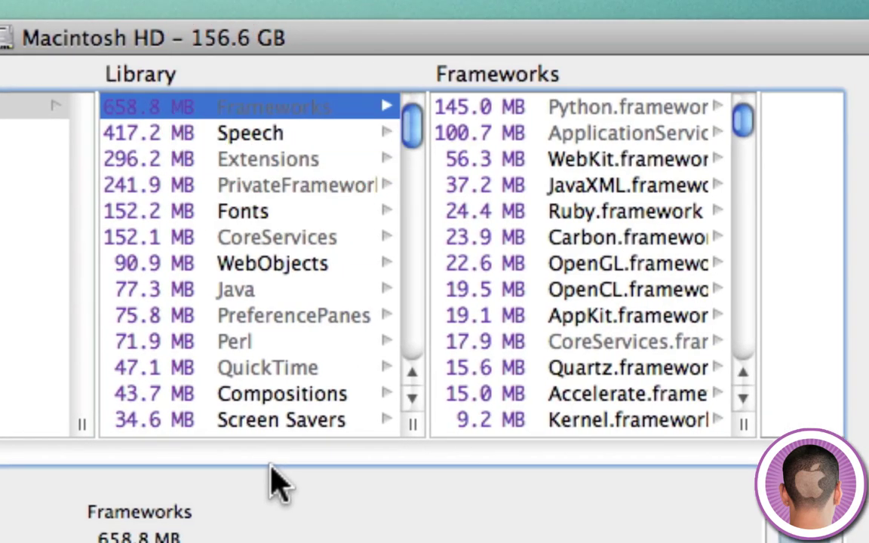
scroll(485, 364, "down", 15)
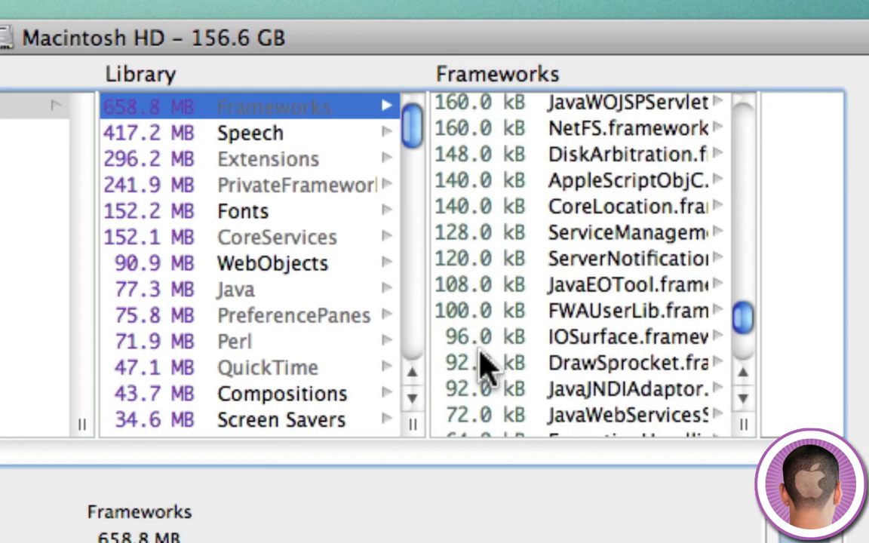
scroll(485, 364, "down", 3)
scroll(485, 364, "up", 20)
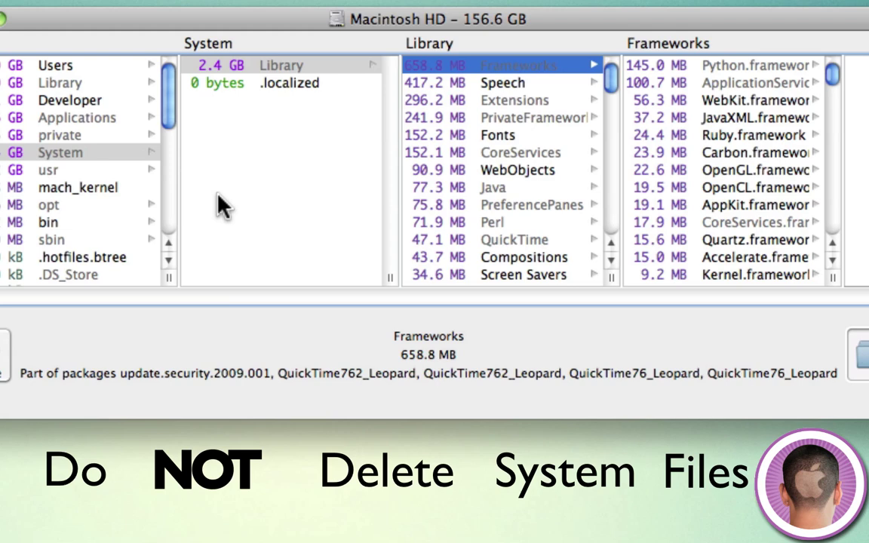
Inspect the root-level System, private and usr folders, and look over the remaining root items
left_click(76, 152)
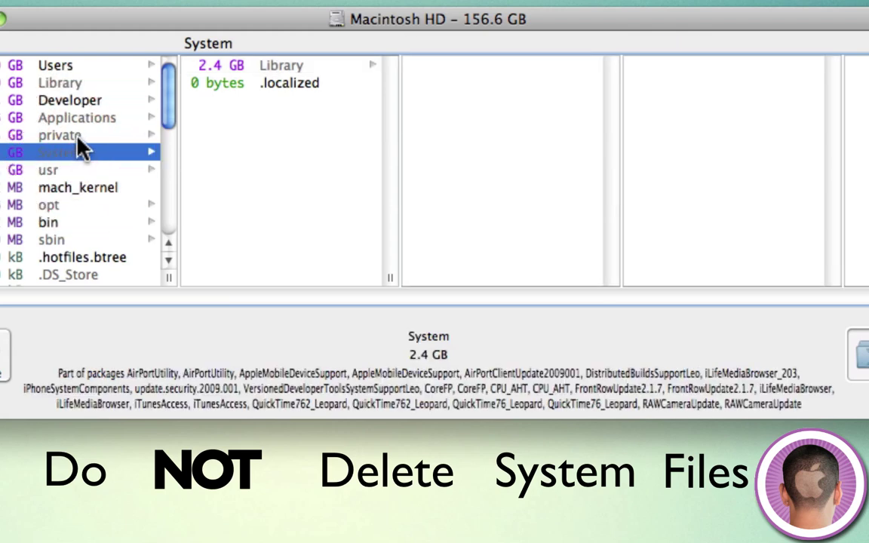
left_click(75, 136)
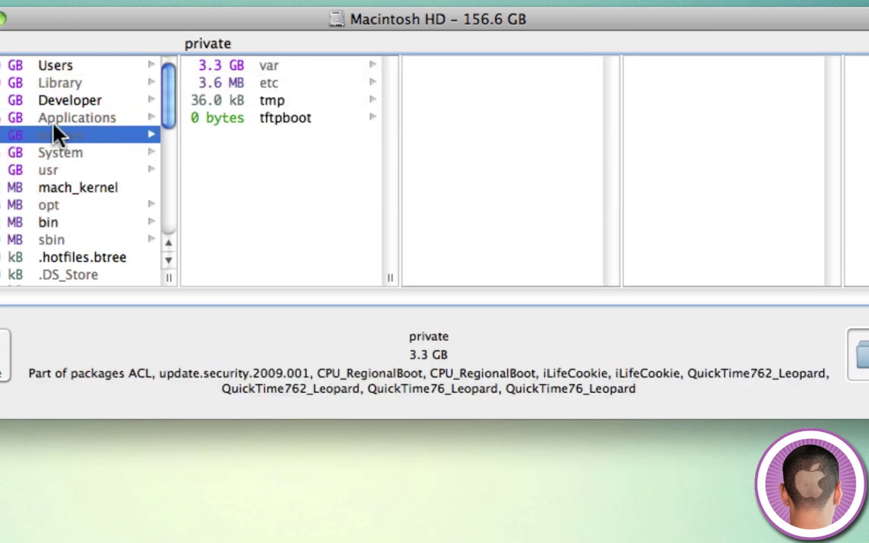
left_click(55, 174)
scroll(58, 190, "down", 10)
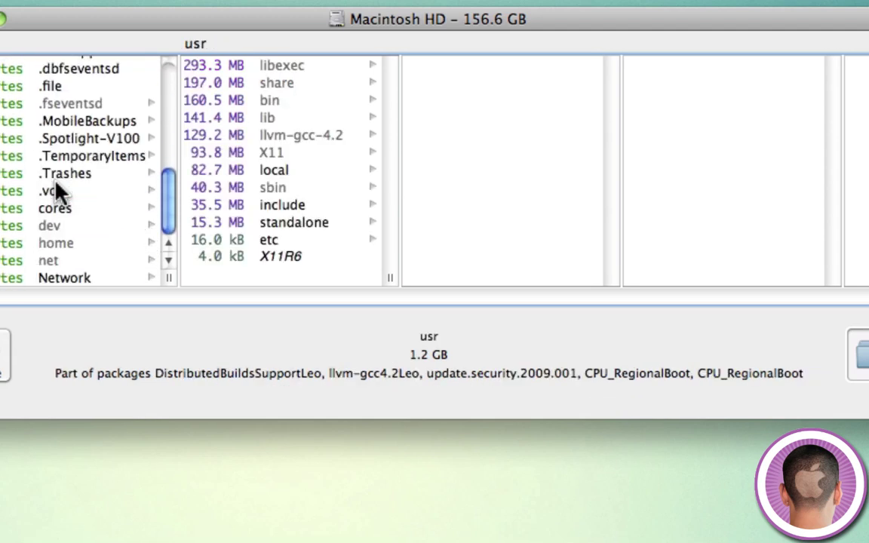
scroll(57, 185, "up", 10)
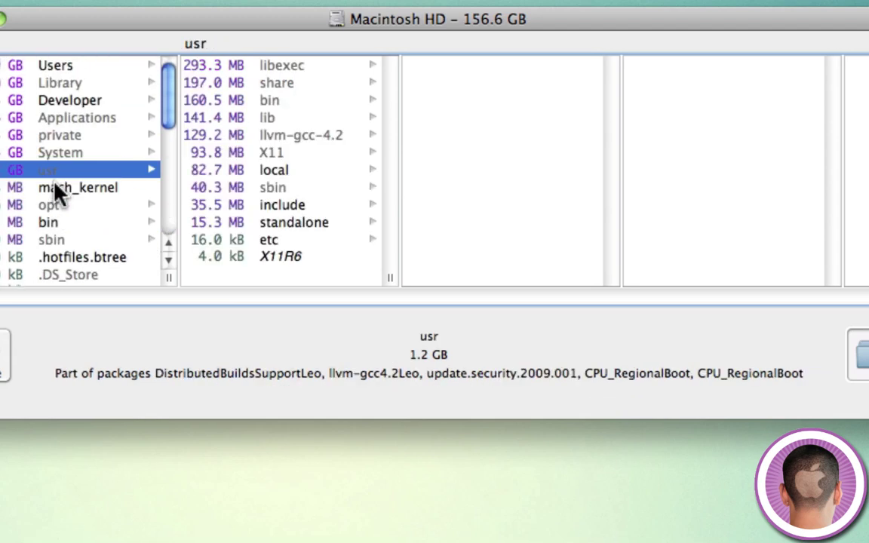
Review the sizes of the installed programs in the Applications folder
left_click(59, 120)
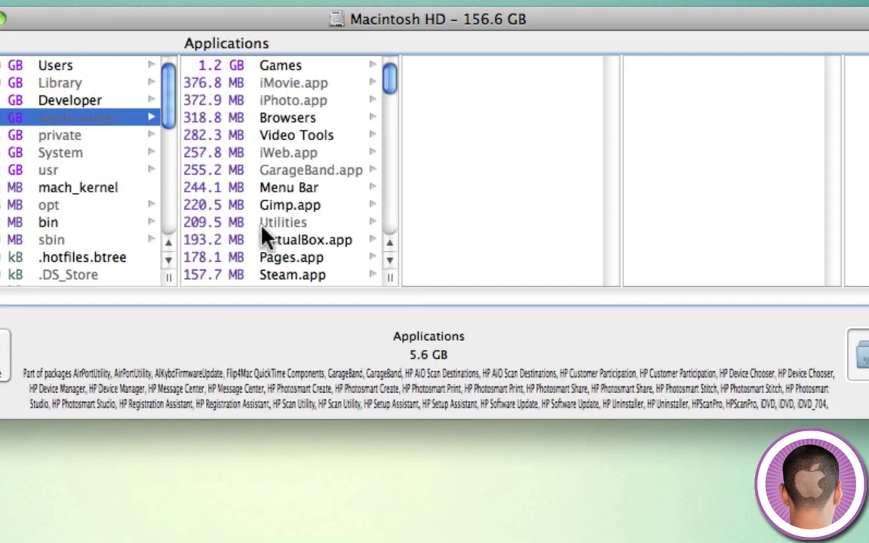
scroll(264, 235, "down", 3)
scroll(264, 235, "down", 15)
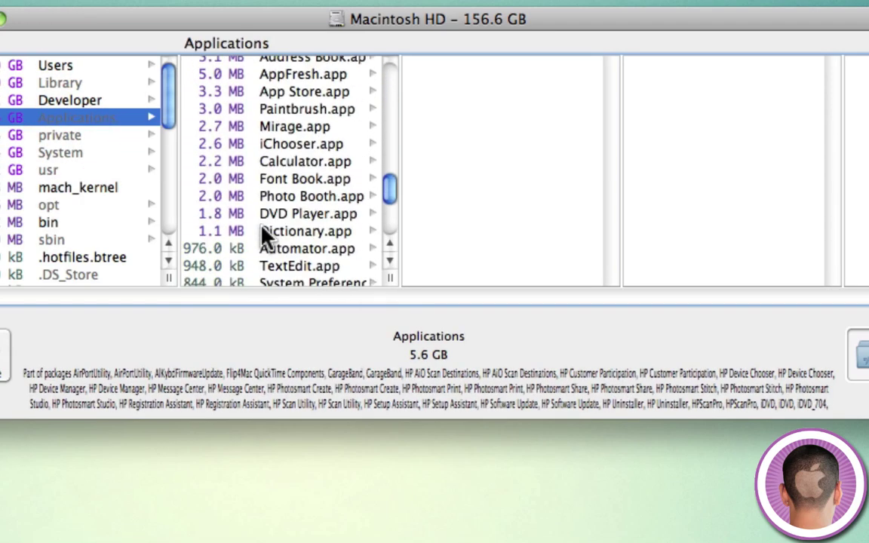
scroll(264, 235, "up", 5)
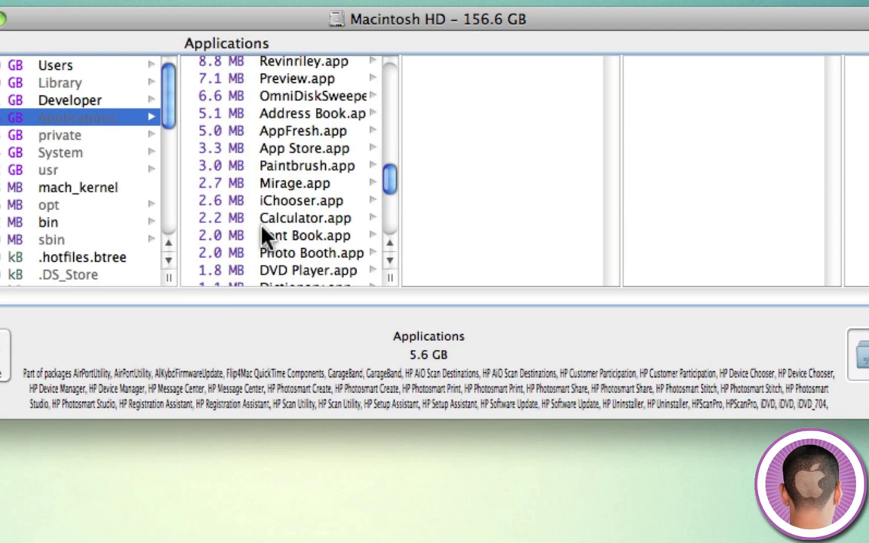
scroll(262, 232, "up", 10)
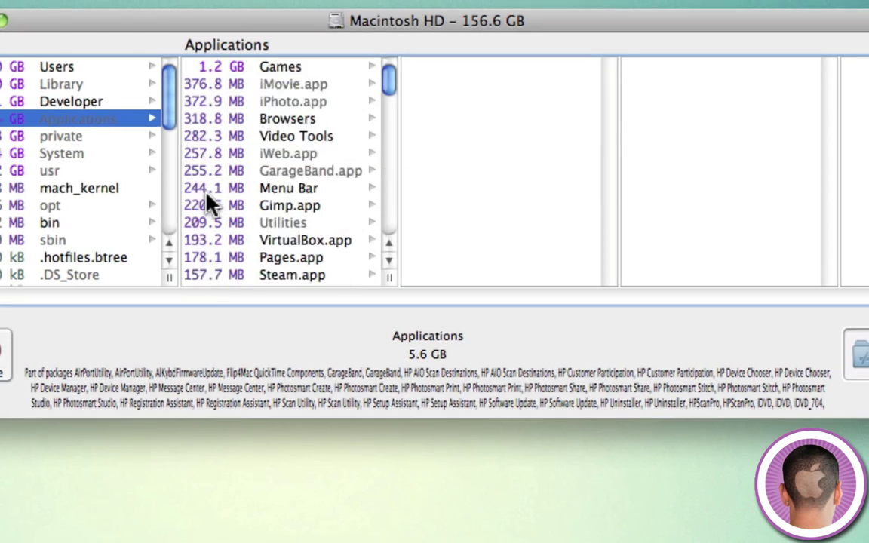
Browse from Users through the home folder and its Music folder to the iTunes folder, reviewing the sizes at each level
left_click(84, 69)
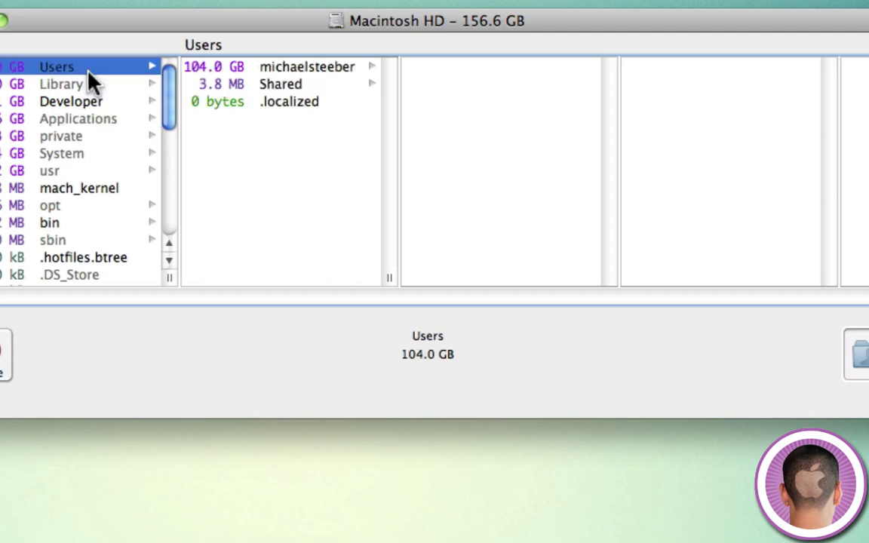
left_click(228, 71)
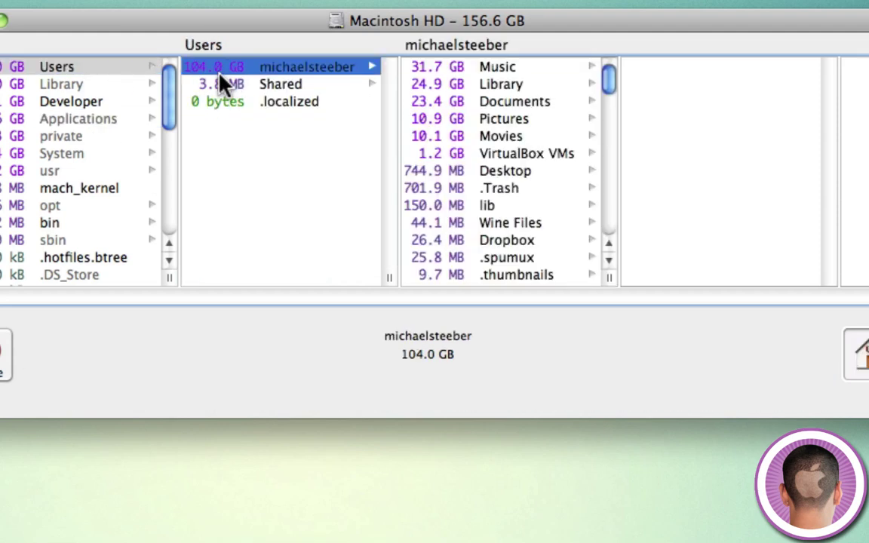
left_click(467, 70)
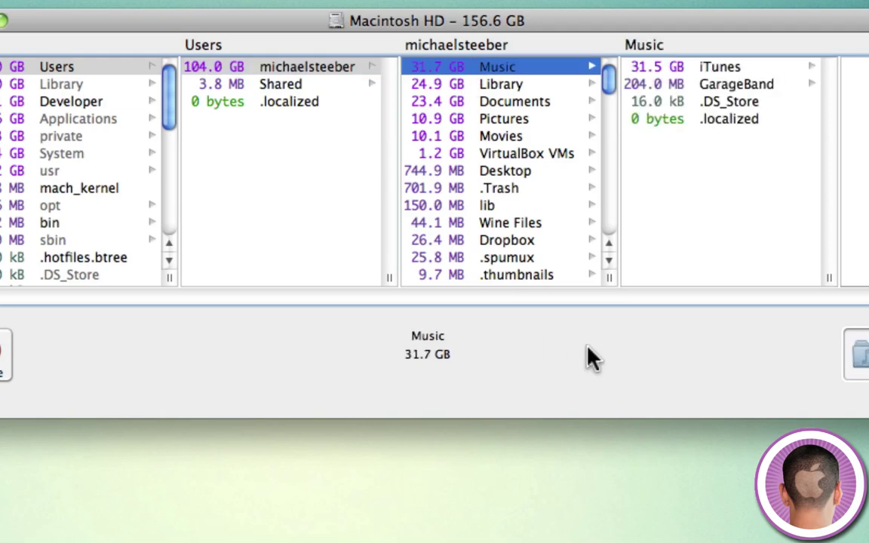
left_click(706, 71)
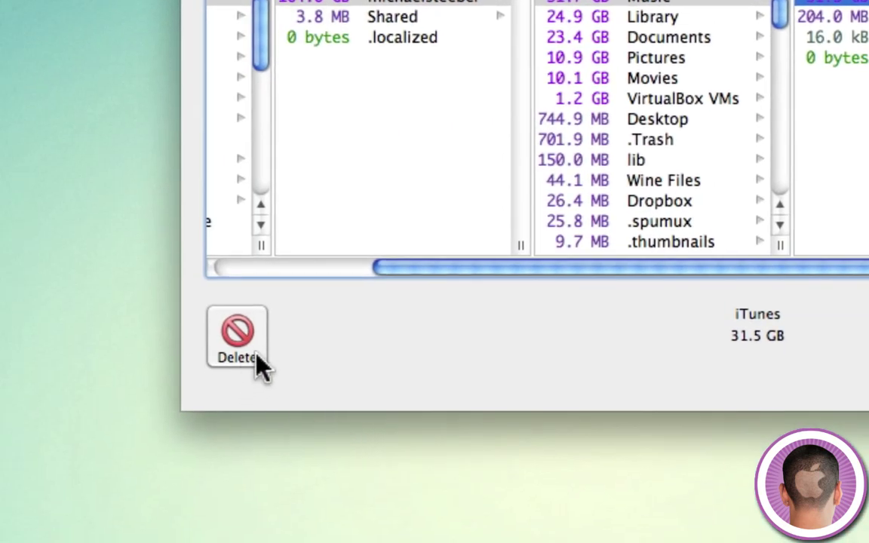
Request deletion of the selected iTunes folder, but cancel instead of destroying the files
left_click(256, 353)
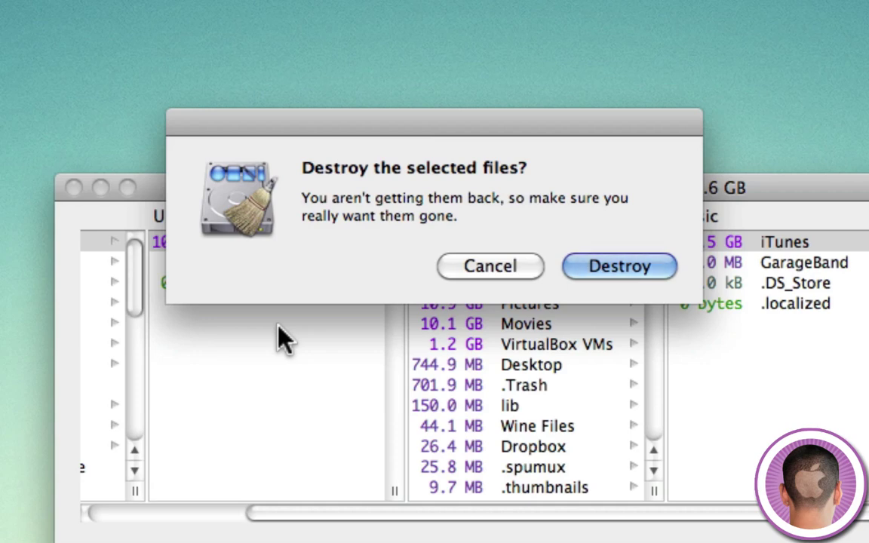
left_click(462, 267)
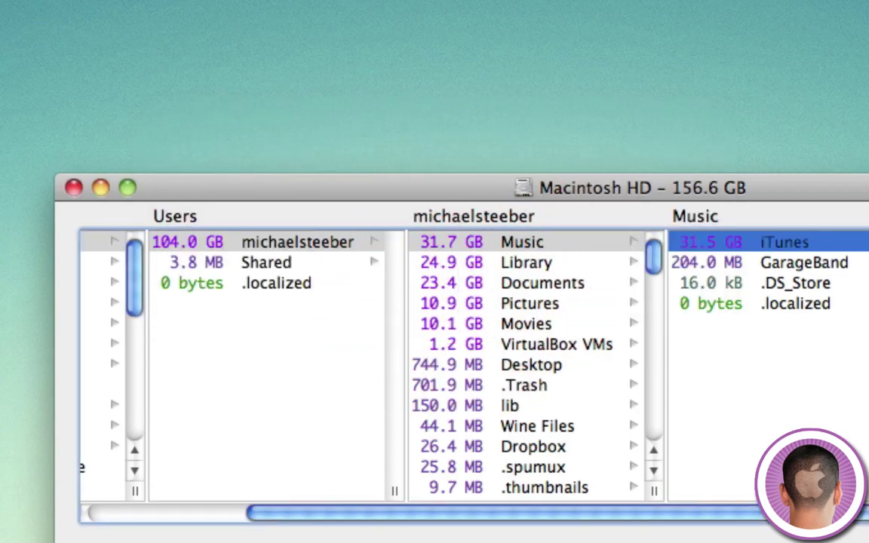
left_click(555, 301)
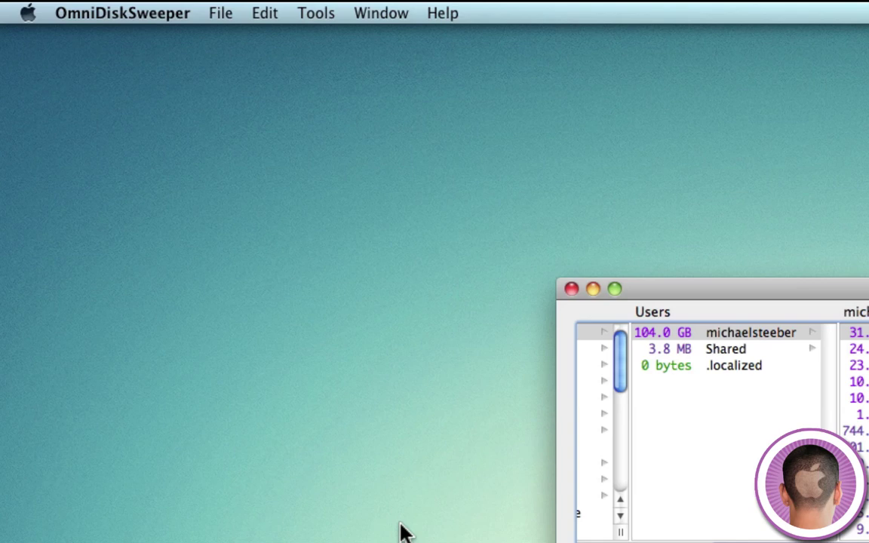
Size only the Documents folder in a separate window, review its contents, and close that window
left_click(225, 13)
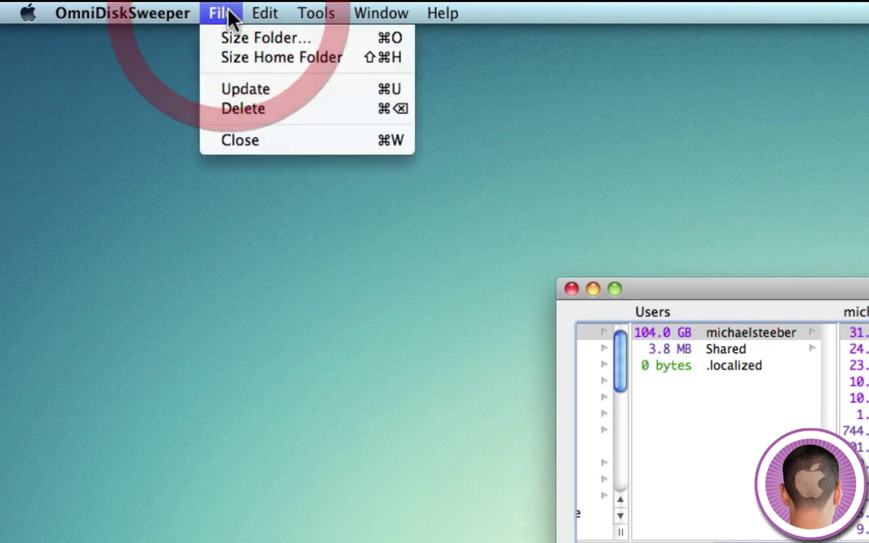
left_click(242, 36)
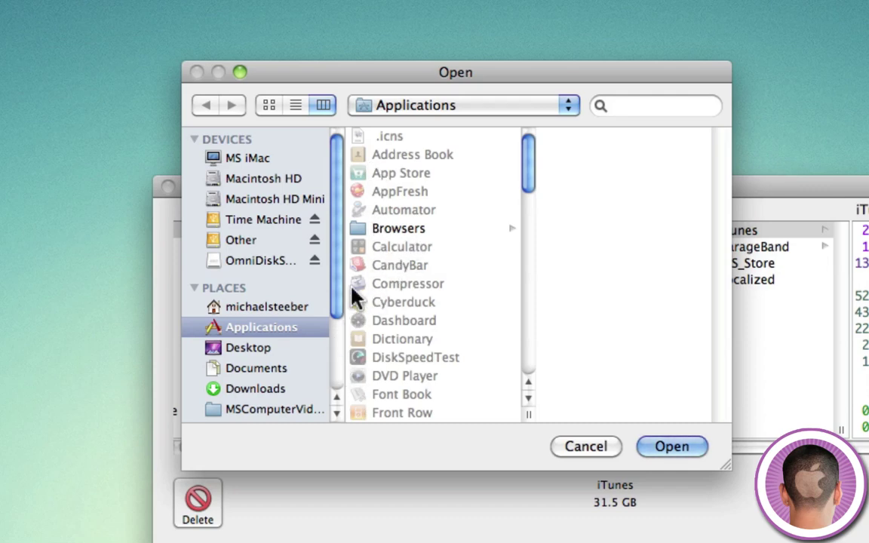
left_click(283, 368)
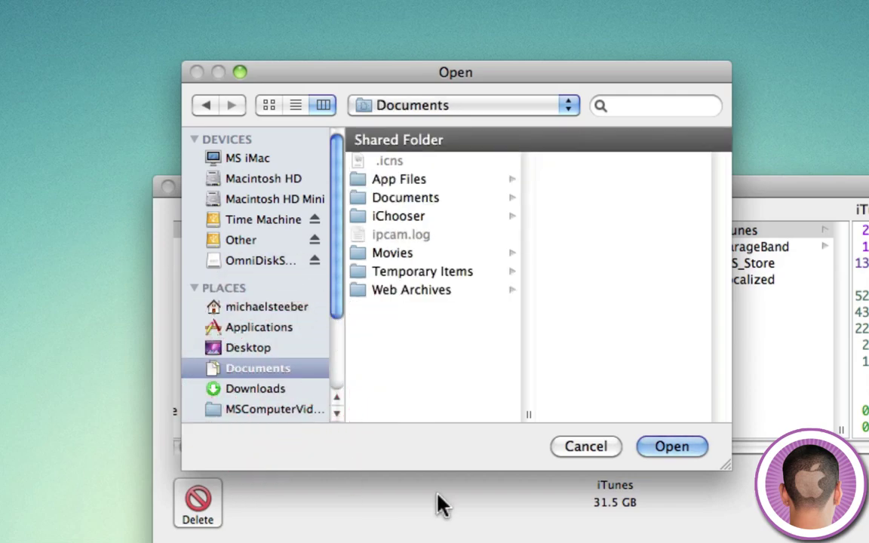
left_click(670, 448)
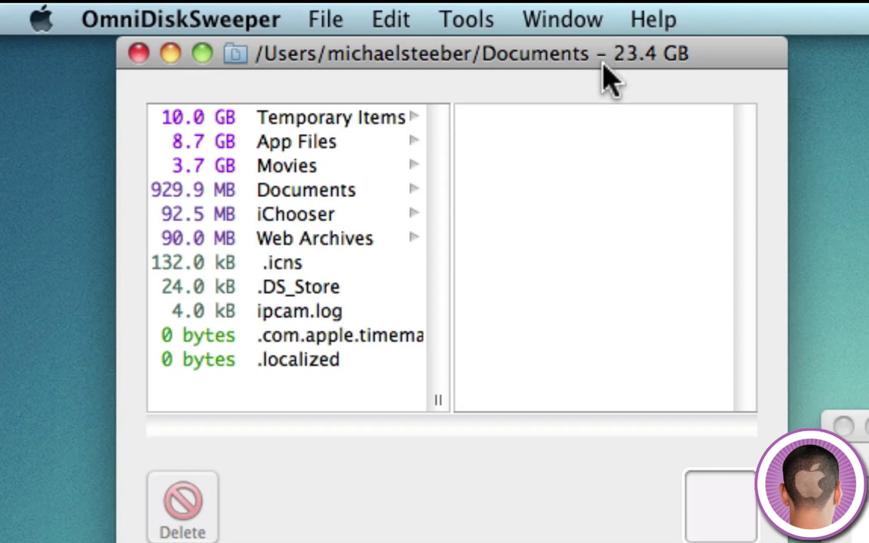
left_click(138, 53)
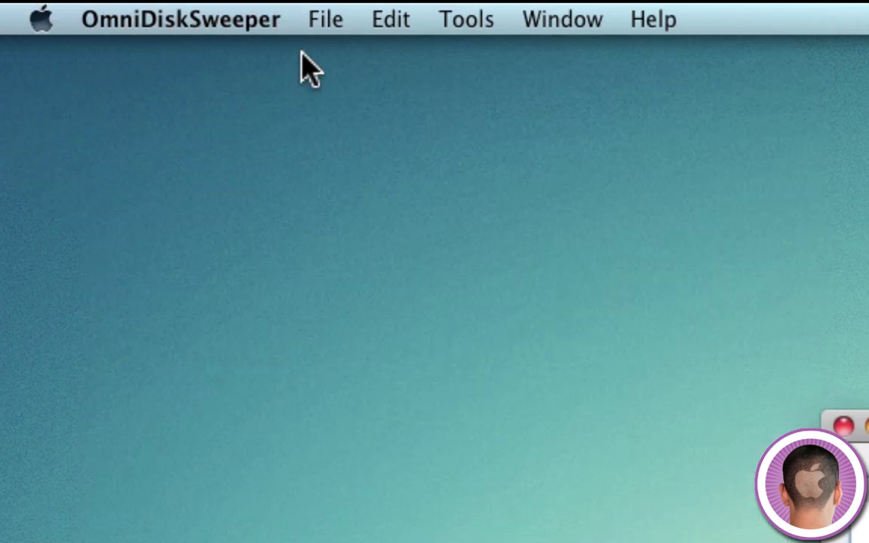
Run a size scan of the home folder
left_click(328, 23)
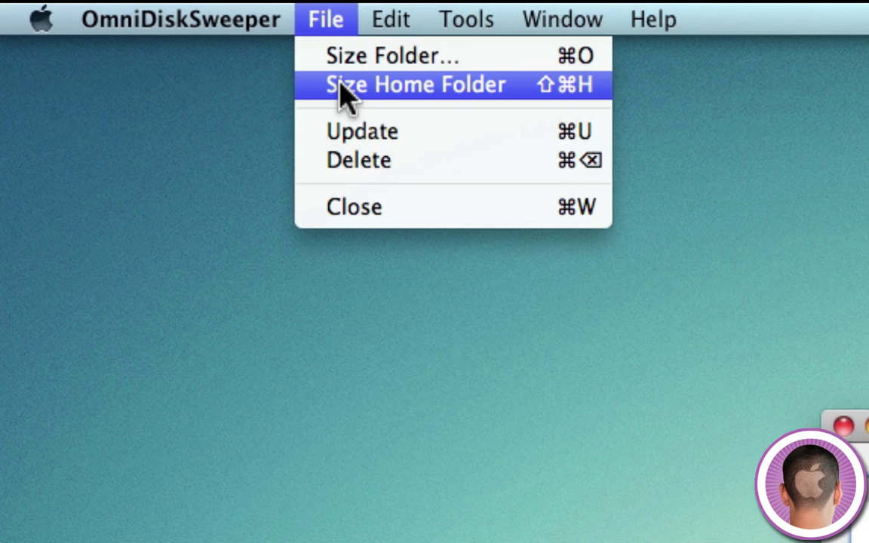
left_click(339, 85)
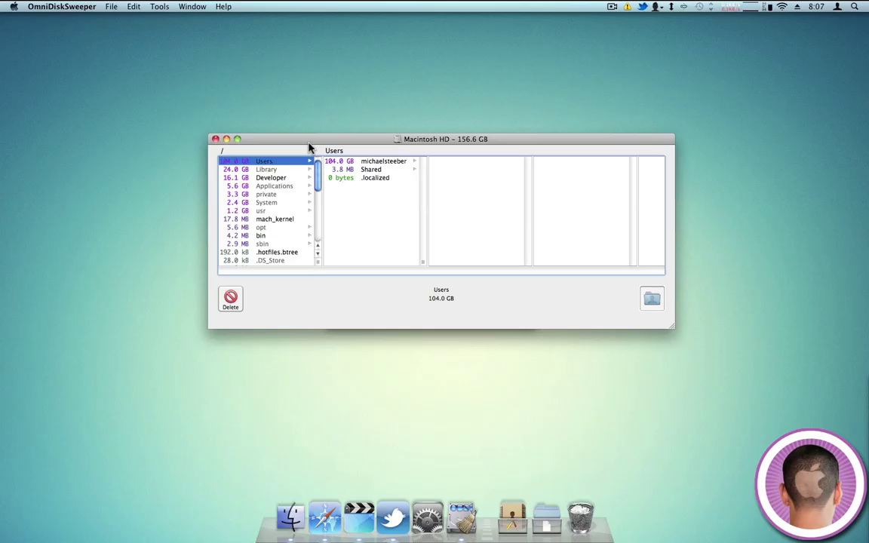